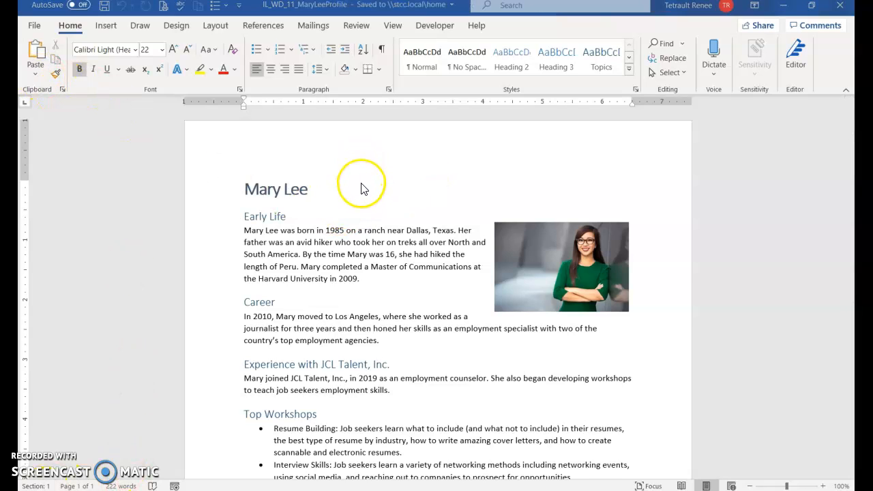
Close the IL_WD_11_MaryLeeProfile document and return to the other open trainer profile.
click(33, 31)
click(54, 321)
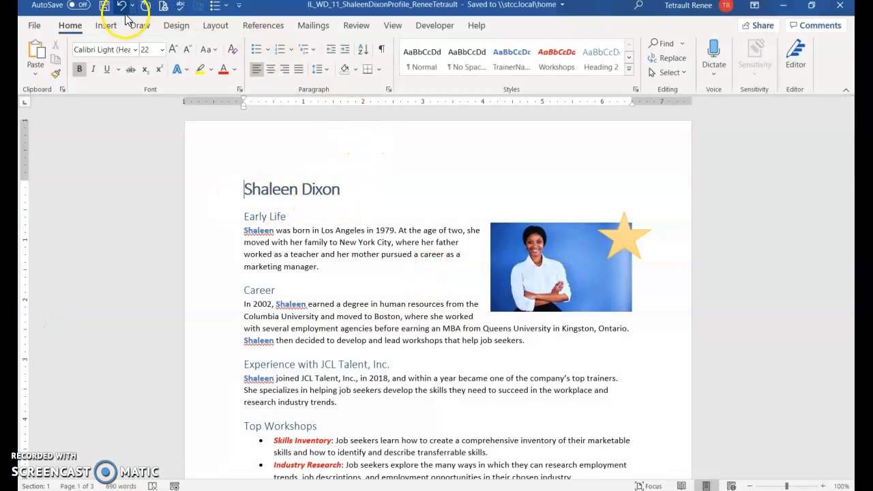
click(75, 29)
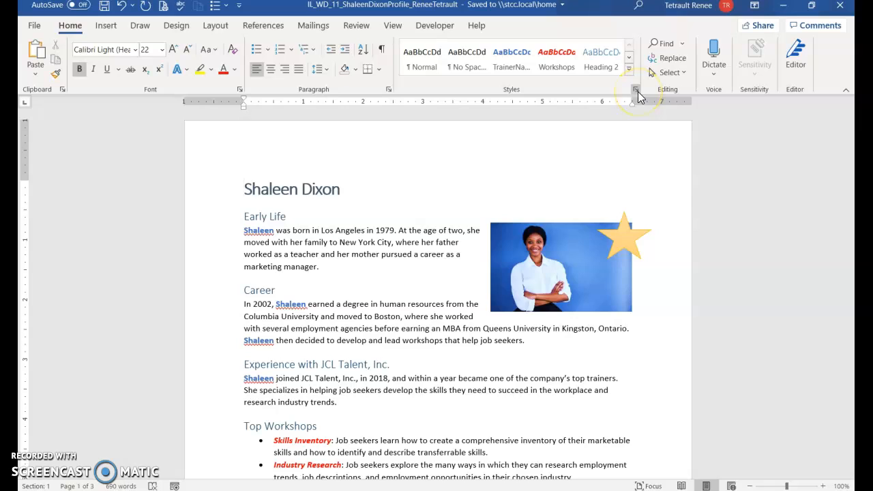
Open the style Organizer from Manage Styles to copy styles between documents.
click(637, 91)
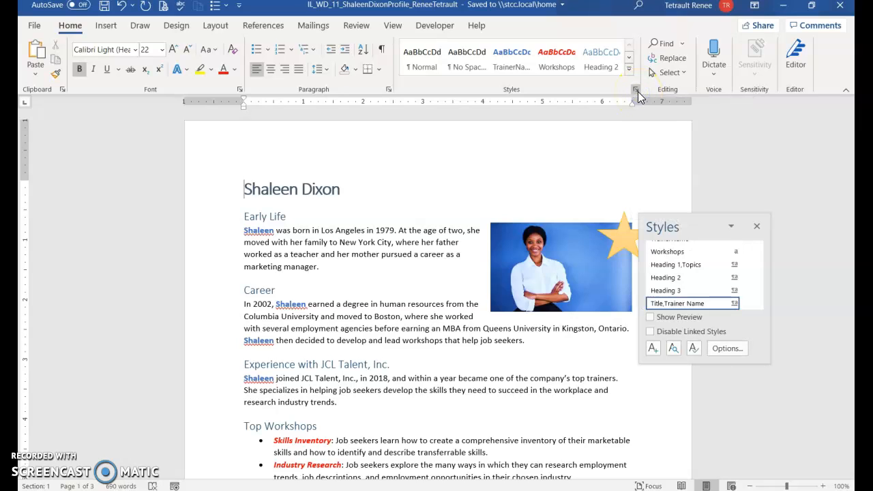
click(694, 349)
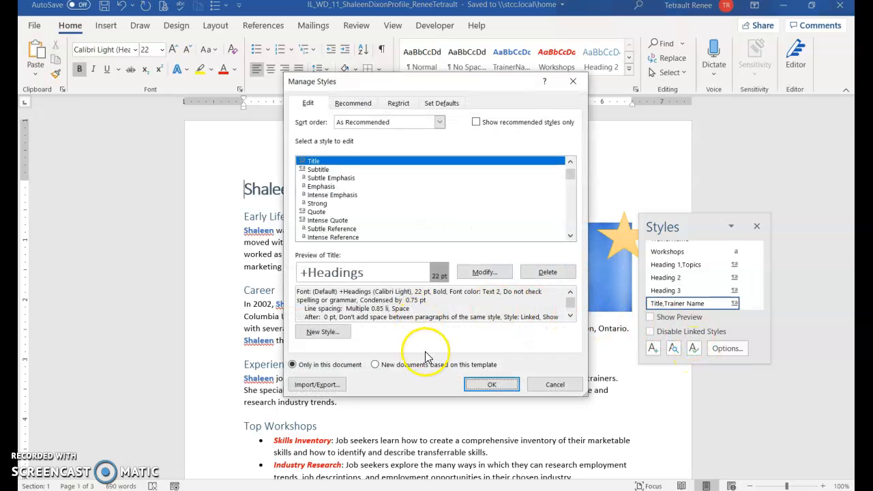
click(318, 384)
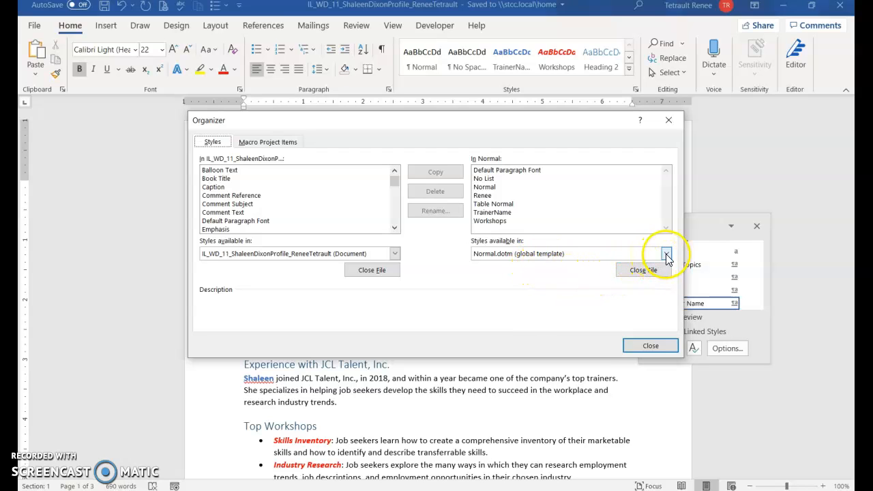
Replace Normal.dotm as the Organizer's destination with IL_WD_11_MaryLeeProfile, listing All Word Documents to find it.
click(642, 270)
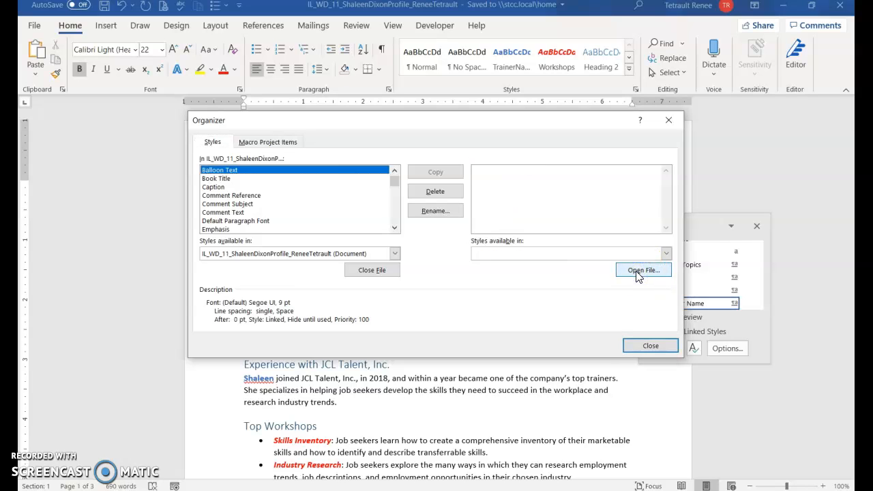
click(646, 271)
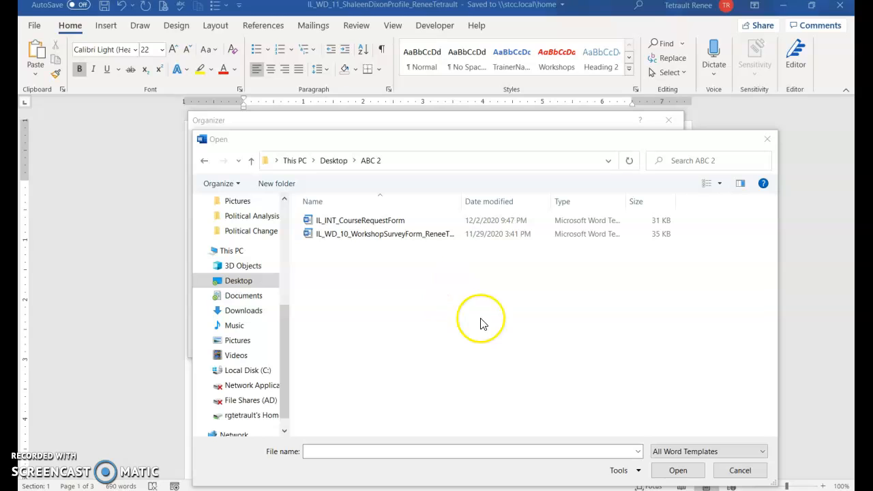
click(759, 455)
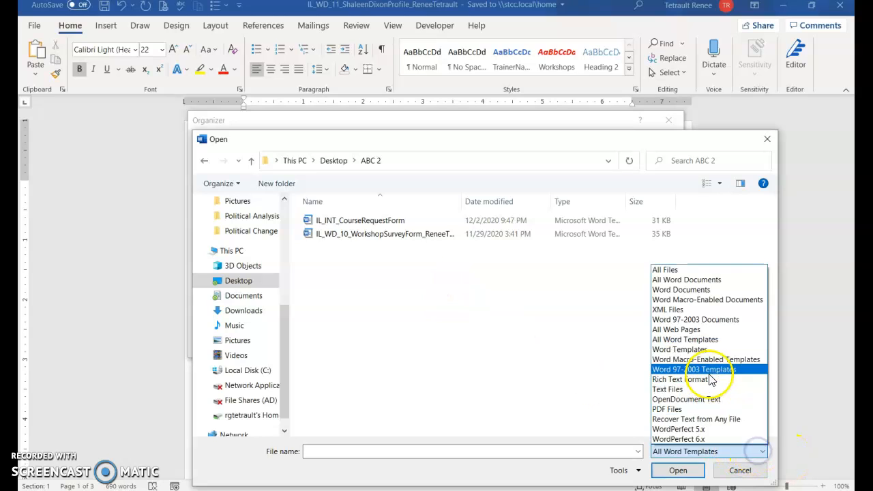
click(700, 281)
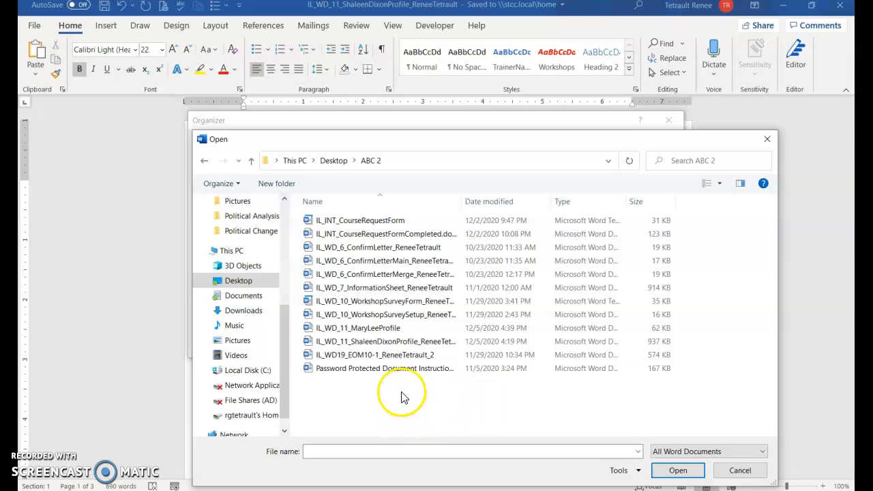
click(390, 329)
click(677, 472)
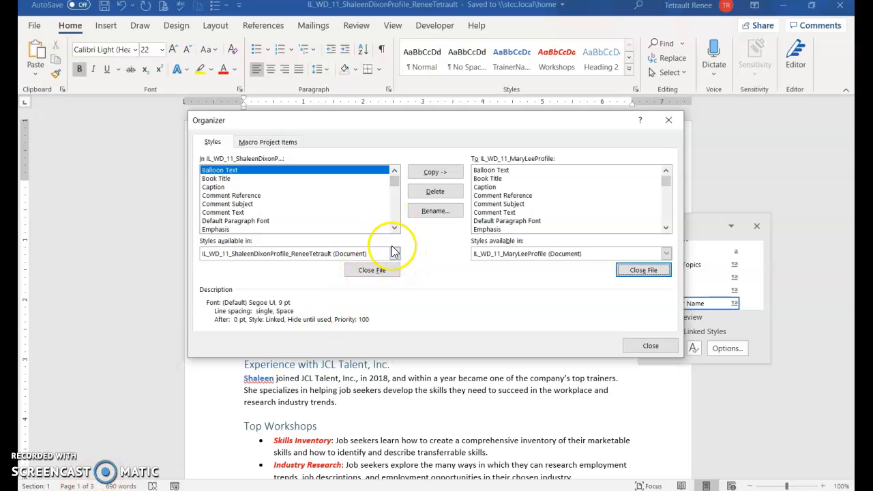
Copy the TrainerName and Workshops styles from the current profile into IL_WD_11_MaryLeeProfile.
click(395, 228)
click(395, 229)
click(395, 228)
click(394, 228)
click(394, 229)
click(395, 229)
click(394, 229)
click(394, 229)
click(394, 228)
click(394, 229)
click(394, 229)
click(394, 228)
click(394, 228)
click(394, 228)
click(394, 229)
click(395, 229)
click(394, 228)
click(394, 228)
click(394, 229)
click(394, 228)
click(394, 229)
click(240, 204)
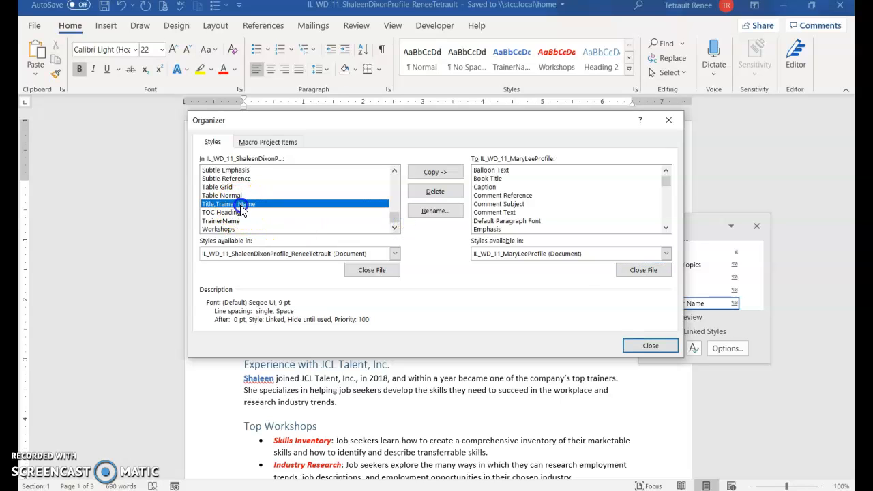
click(229, 220)
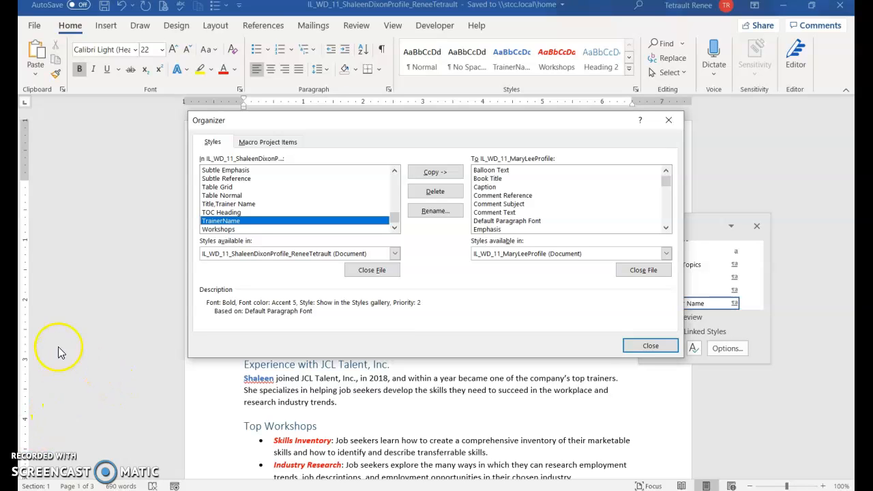
ctrl+click(226, 229)
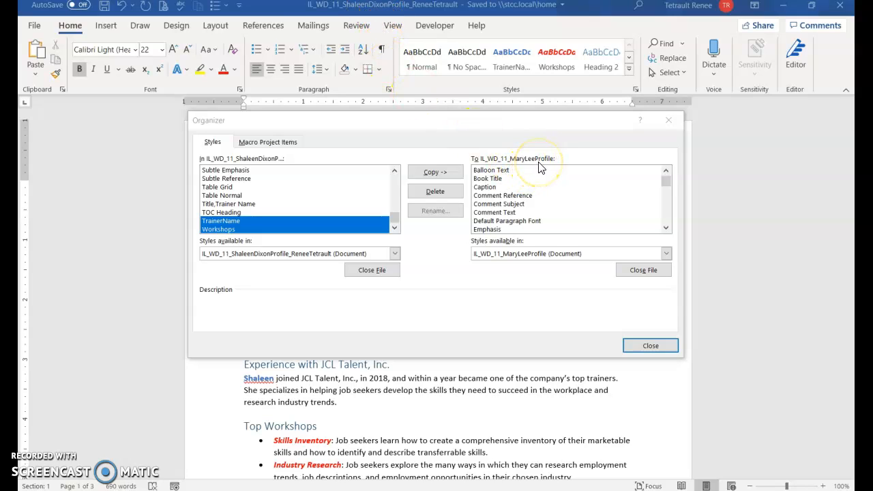
click(440, 175)
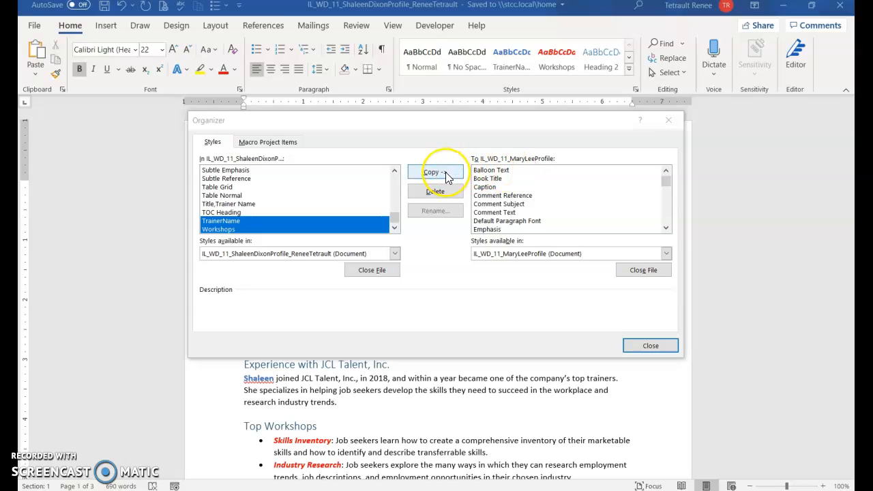
click(531, 386)
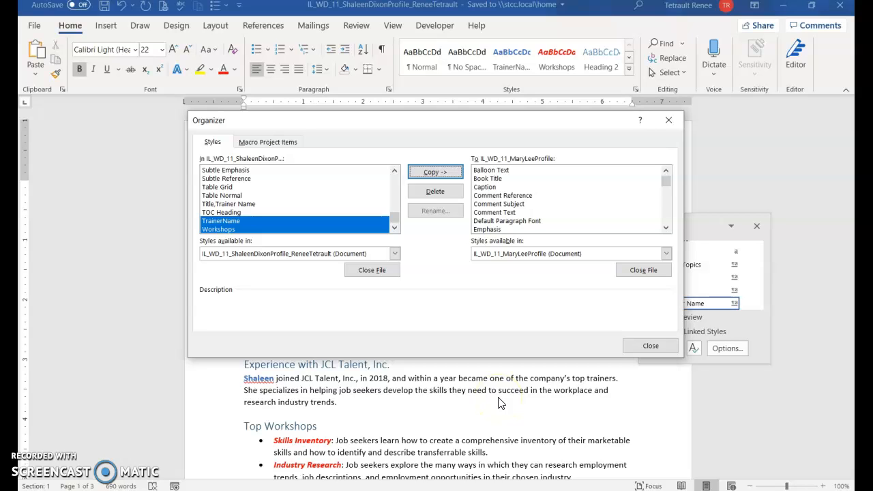
click(549, 380)
Close the destination file in the Organizer, saving changes to IL_WD_11_MaryLeeProfile, and exit the Organizer.
click(644, 273)
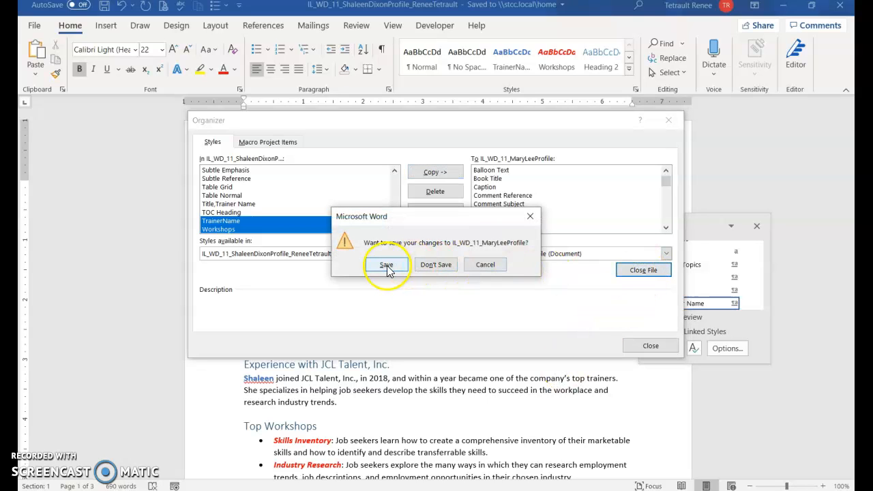
click(386, 266)
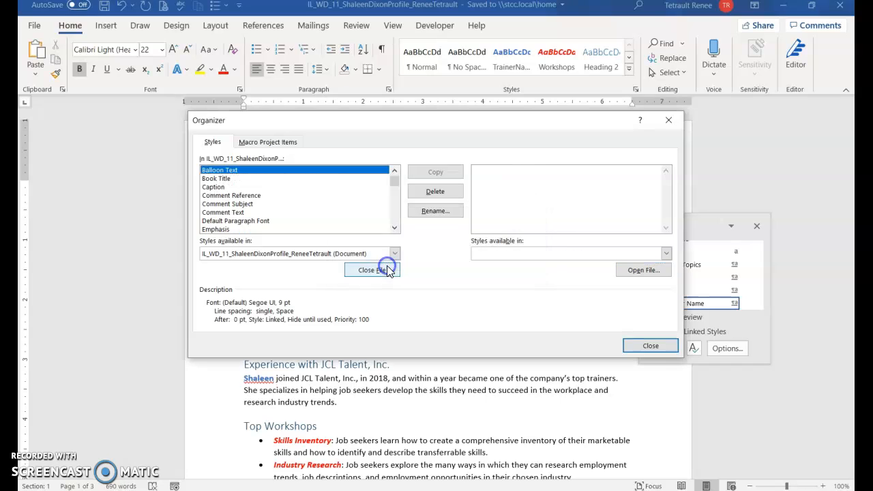
click(658, 349)
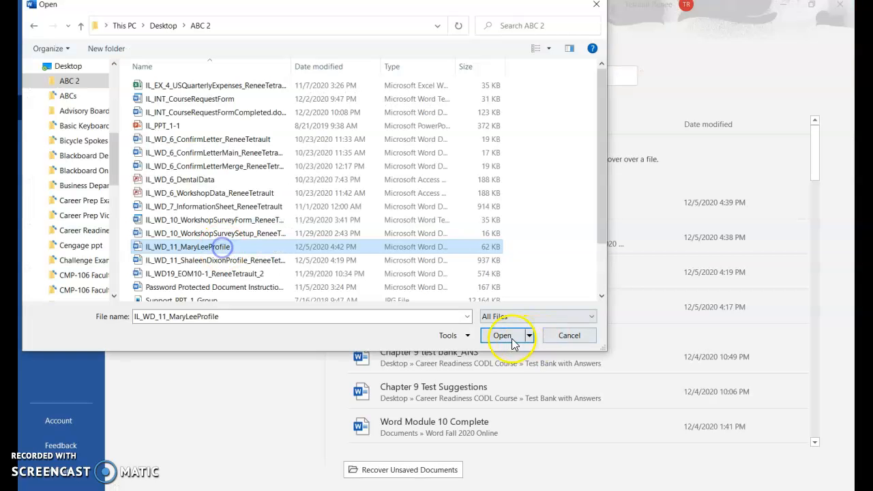
Reopen IL_WD_11_MaryLeeProfile and check its list of available styles.
click(501, 335)
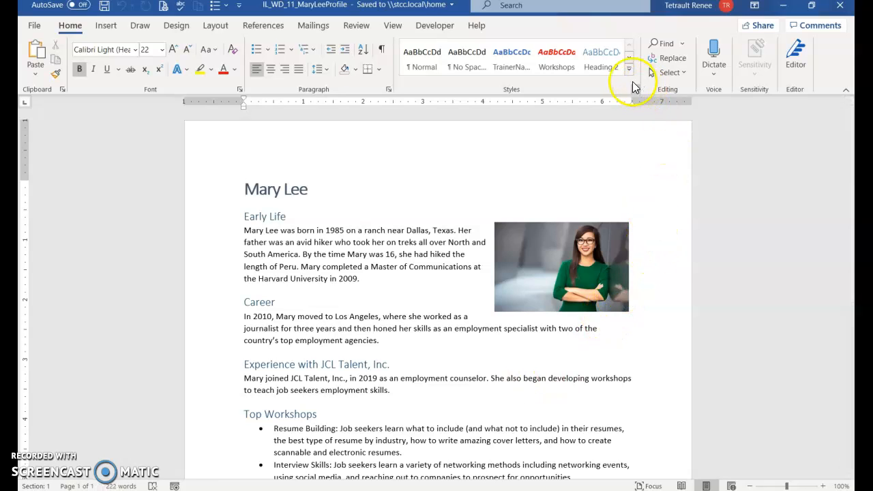
click(637, 91)
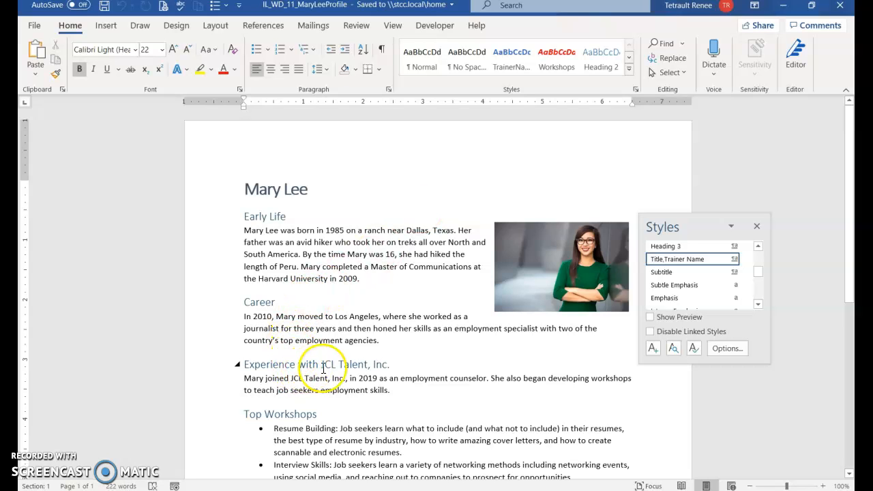
scroll(321, 372, down, 3)
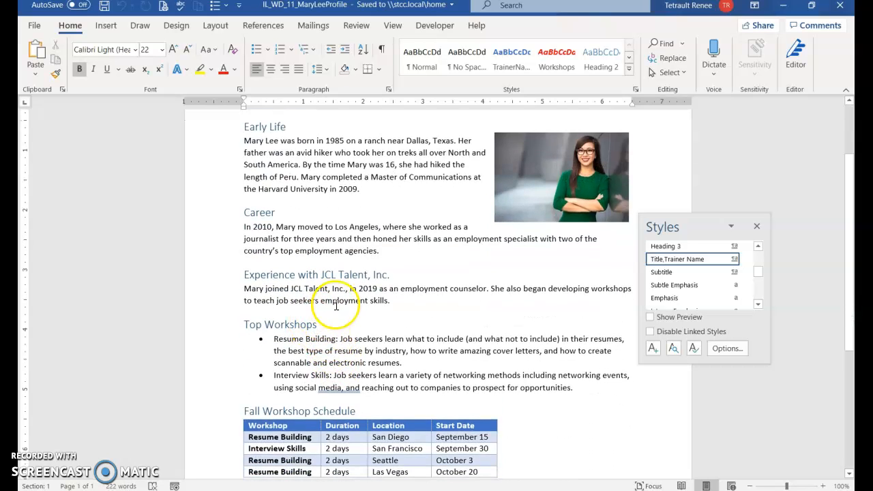
click(756, 226)
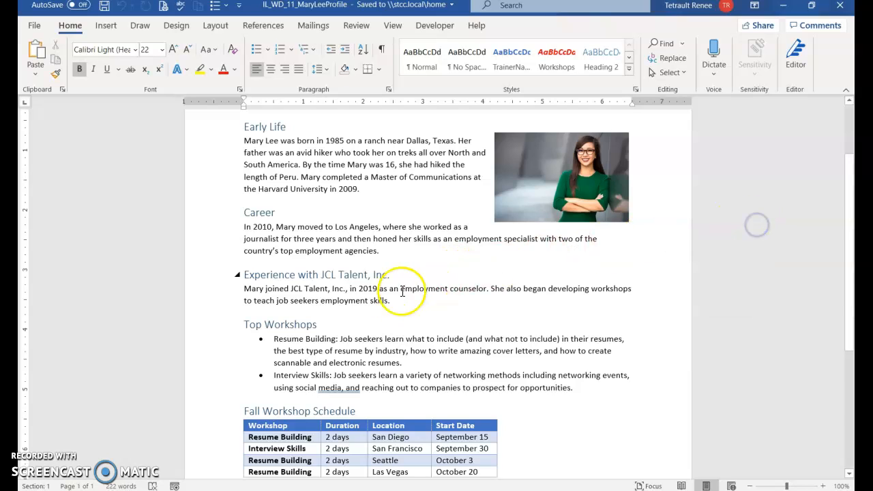
Apply the Workshops style to "Resume Building" and "Interview Skills" in the Top Workshops bullets.
scroll(273, 327, down, 1)
click(274, 309)
drag(274, 308, 335, 308)
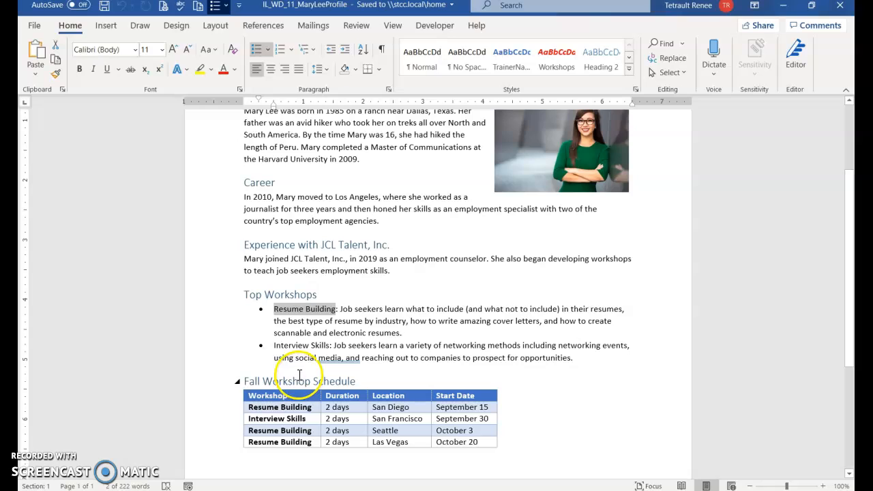
drag(274, 345, 331, 346)
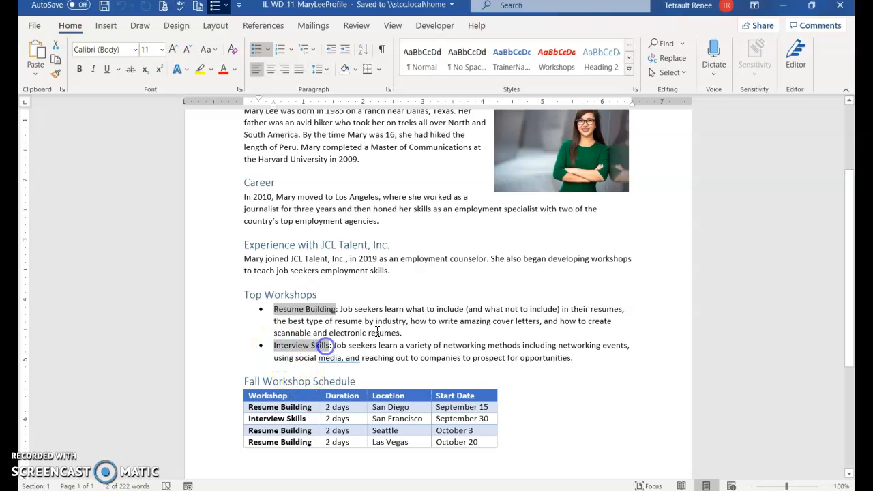
click(555, 79)
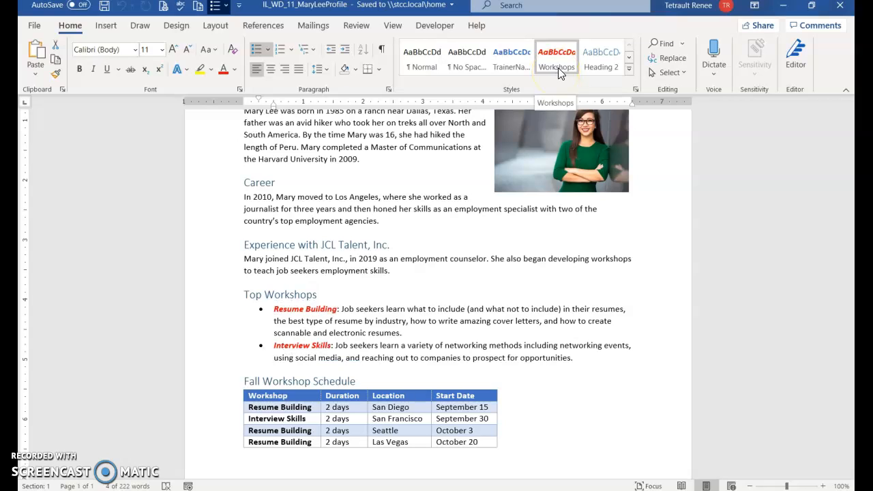
click(557, 68)
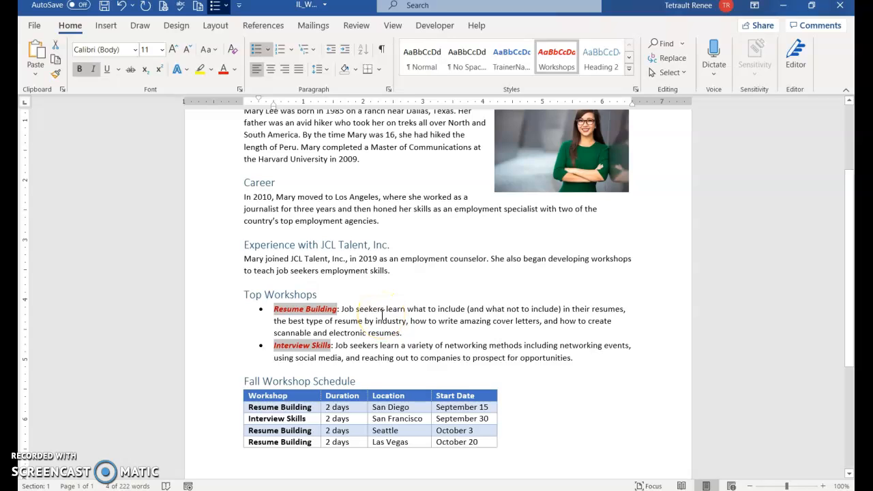
Set up a find and replace from the document's start that replaces the trainer's first name with itself in the TrainerName style.
key(ctrl+Home)
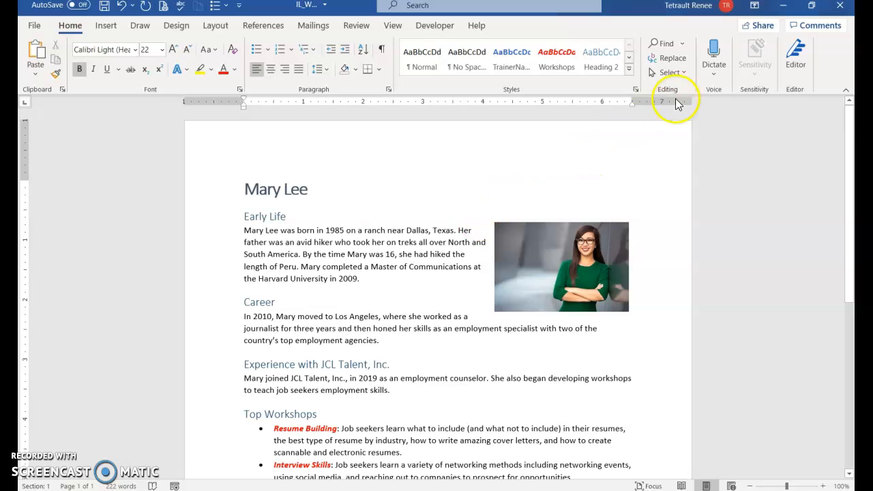
click(671, 58)
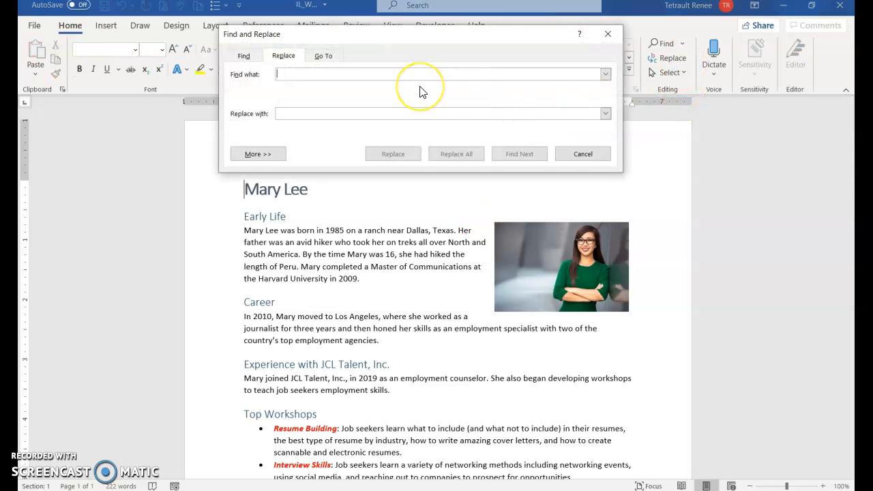
text(Mary)
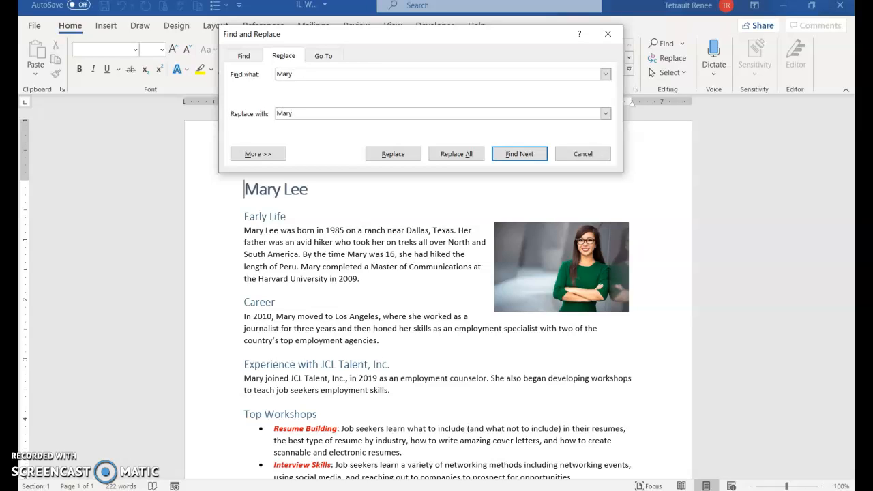
click(259, 156)
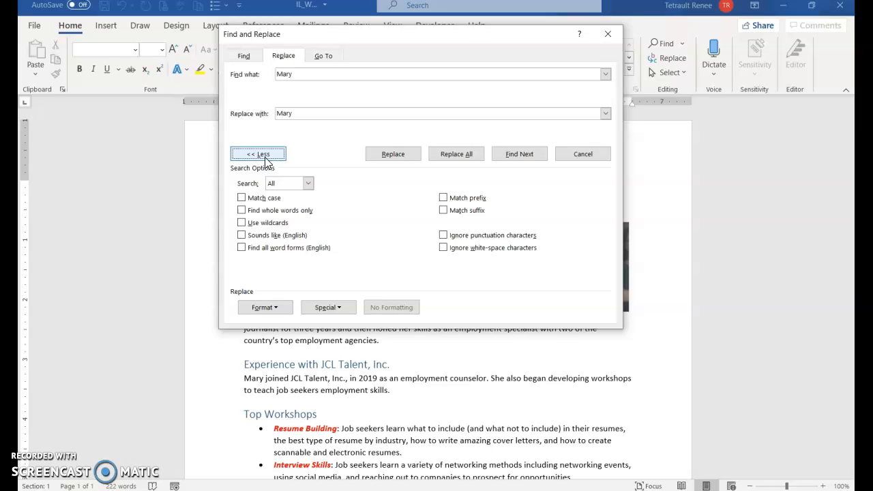
click(251, 309)
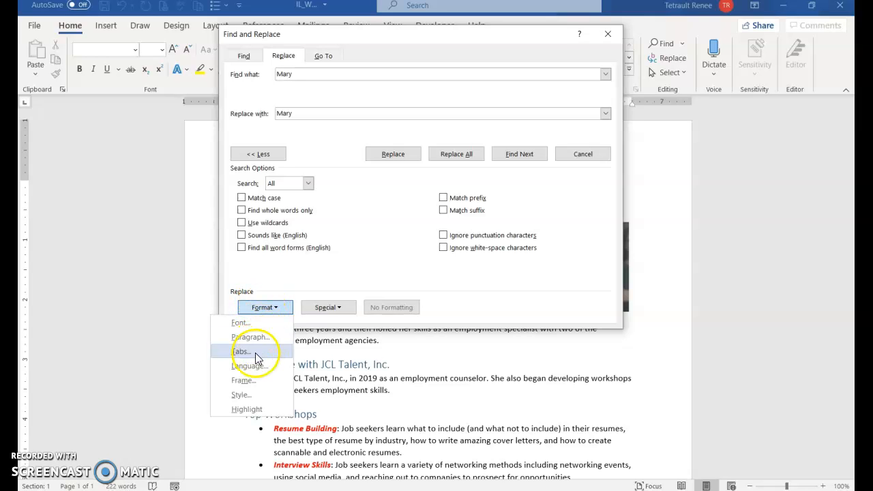
click(251, 396)
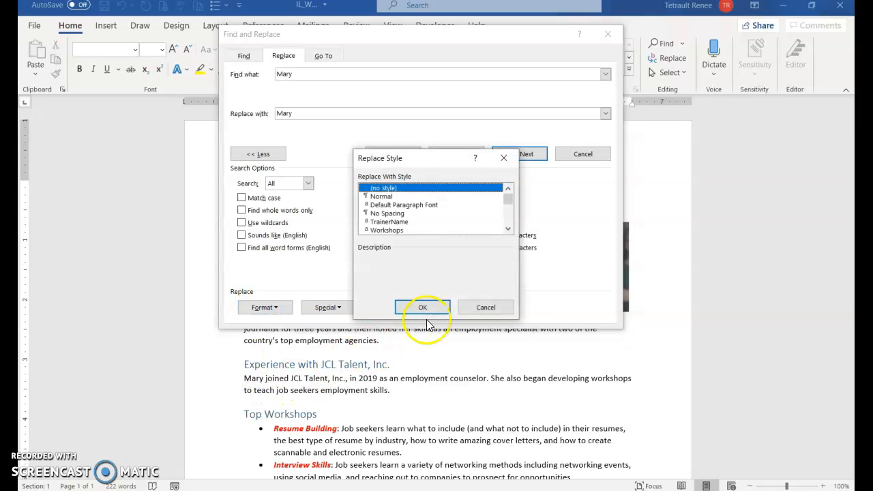
click(399, 221)
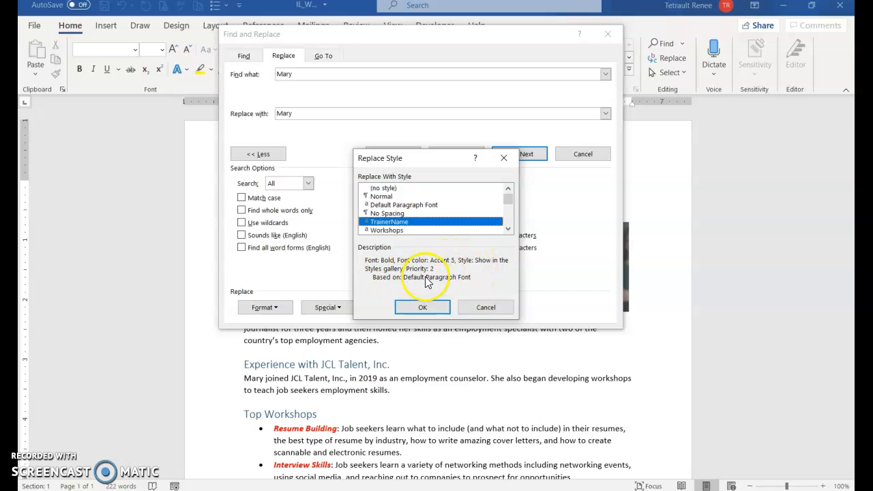
click(420, 308)
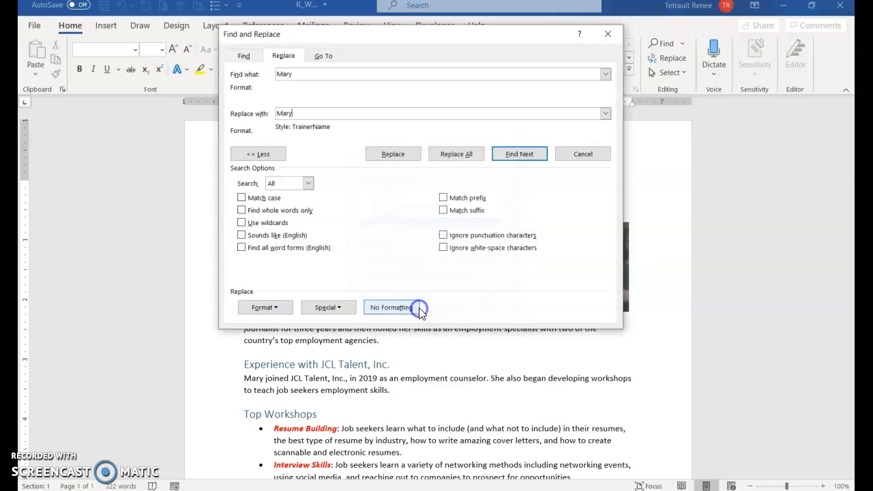
Replace all occurrences of the trainer's first name with the styled version and close Find and Replace.
click(477, 157)
click(478, 157)
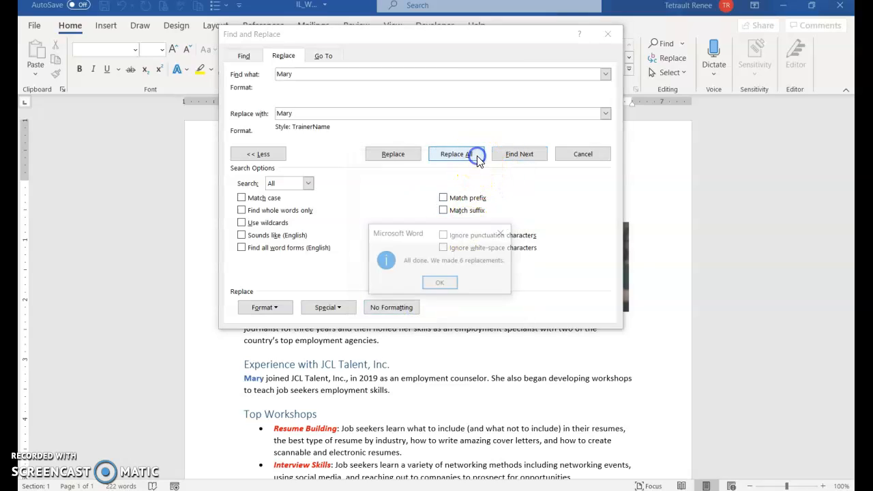
click(437, 284)
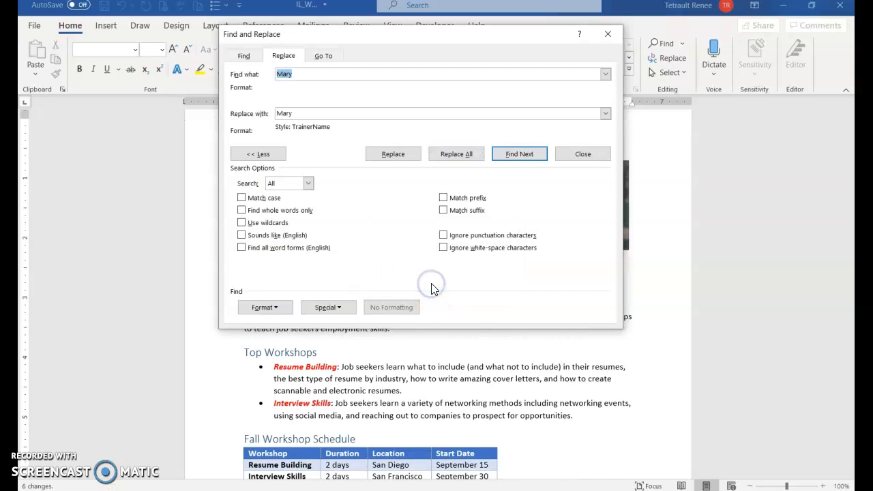
click(575, 156)
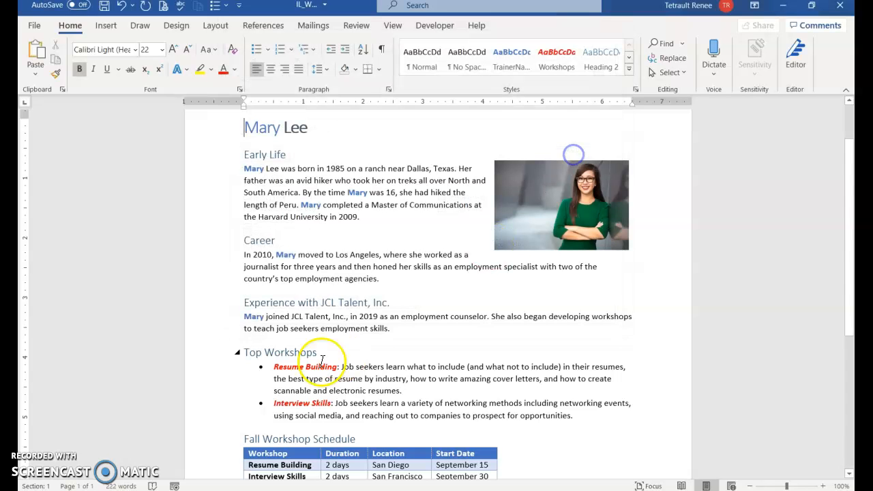